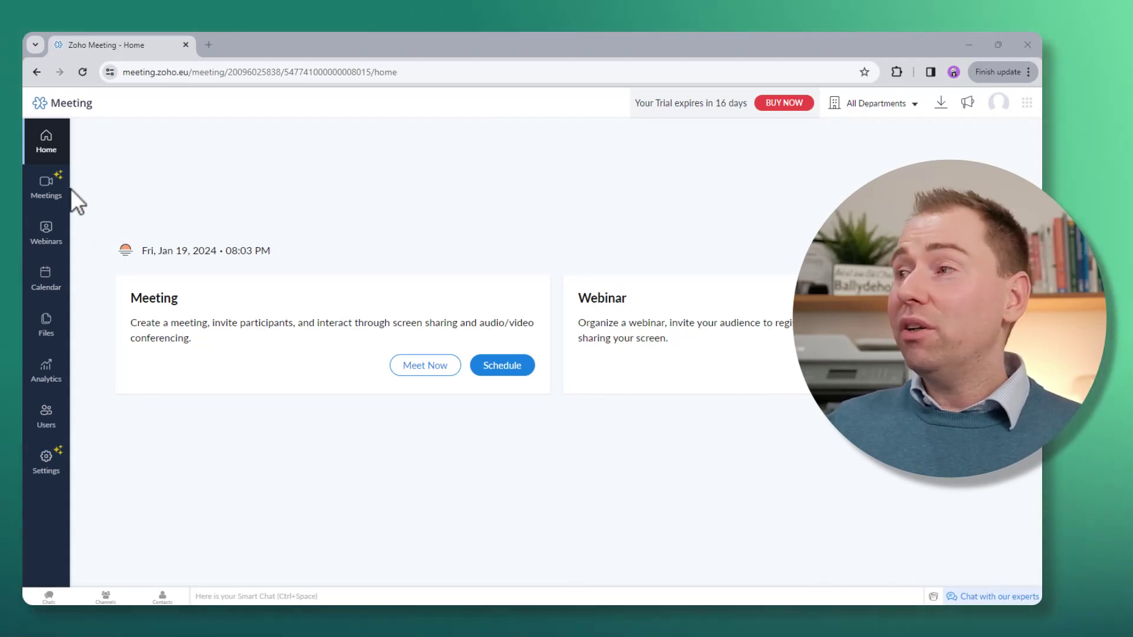
Open Meetings and view the Personal Room's title, meeting ID, security and invite link.
left_click(51, 200)
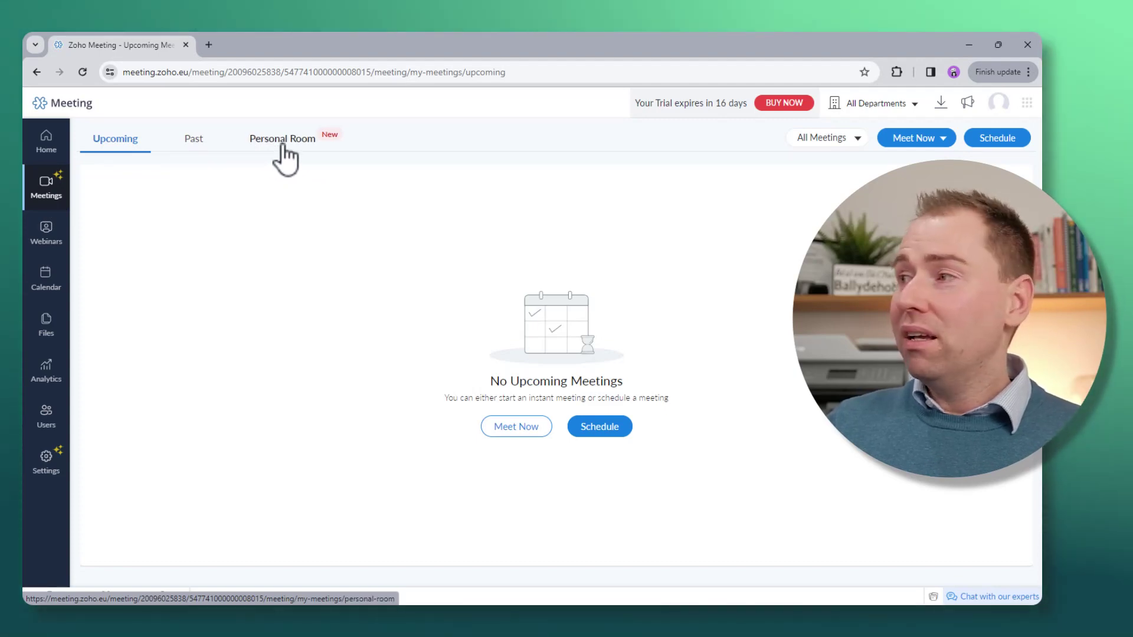
left_click(283, 146)
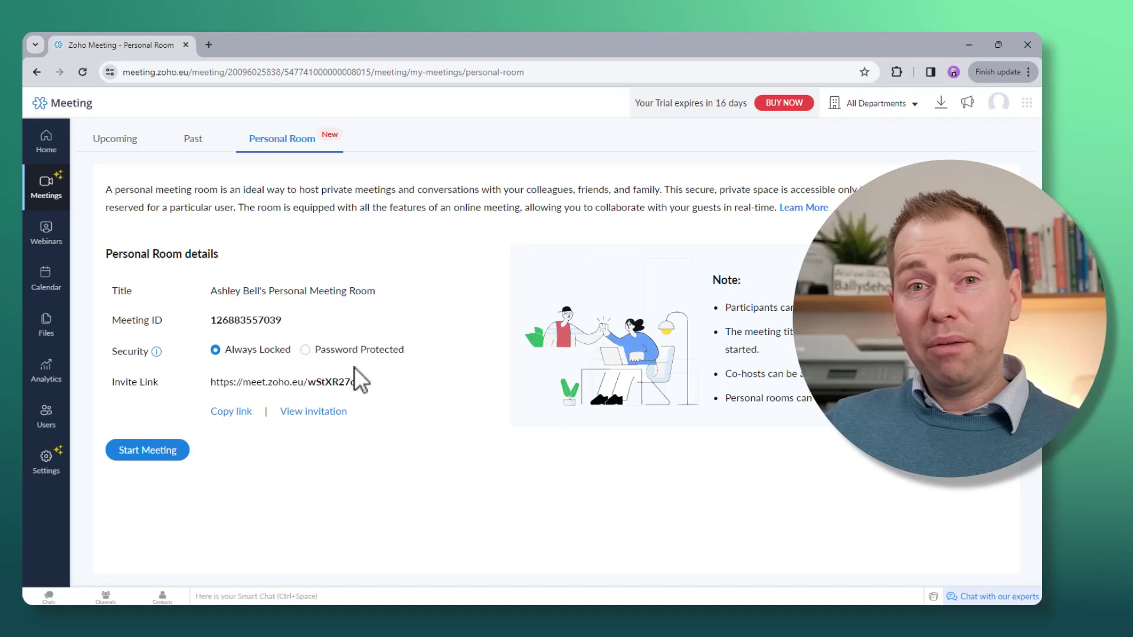
mouse_move(292, 381)
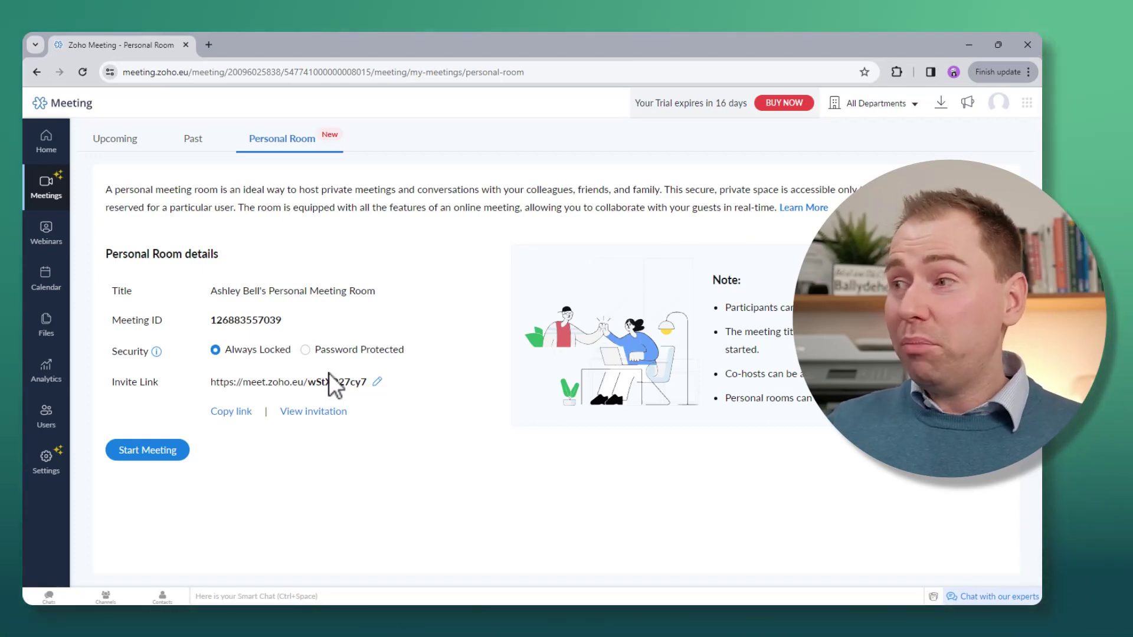
Open Settings and view Email Settings' no-reply sender and host reply-to options.
left_click(49, 464)
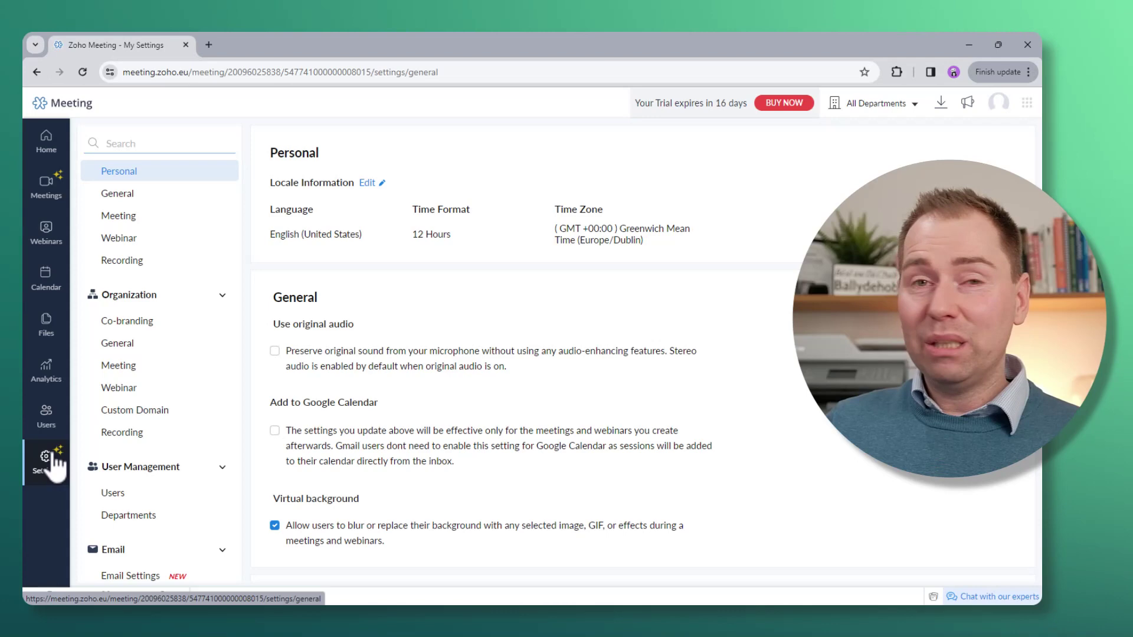
scroll(222, 345, "down", 2)
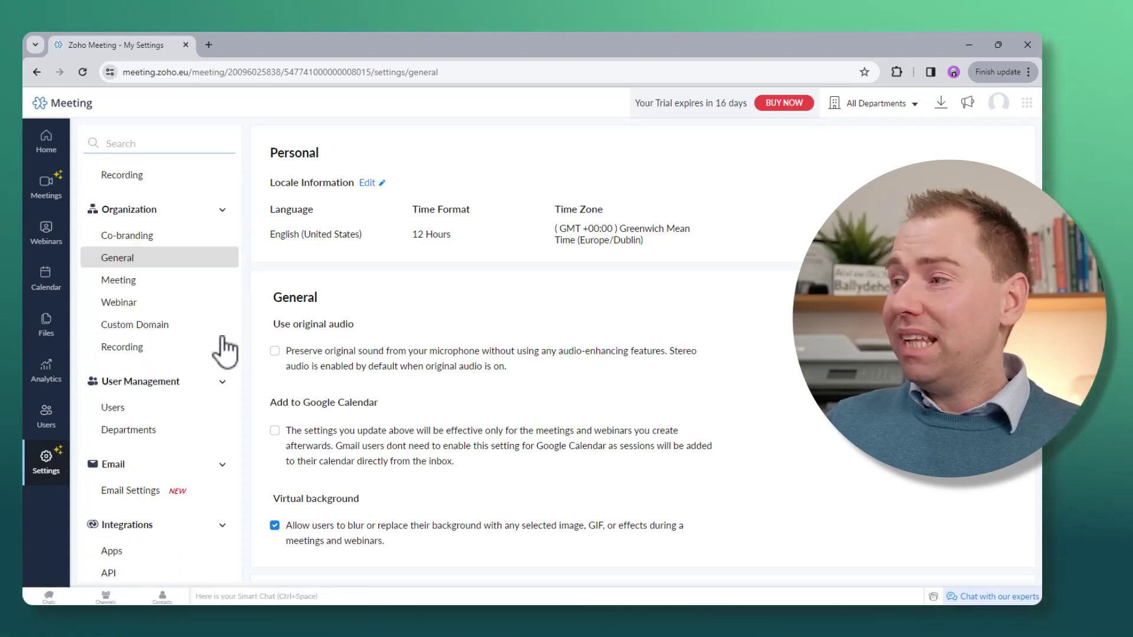
scroll(180, 381, "down", 2)
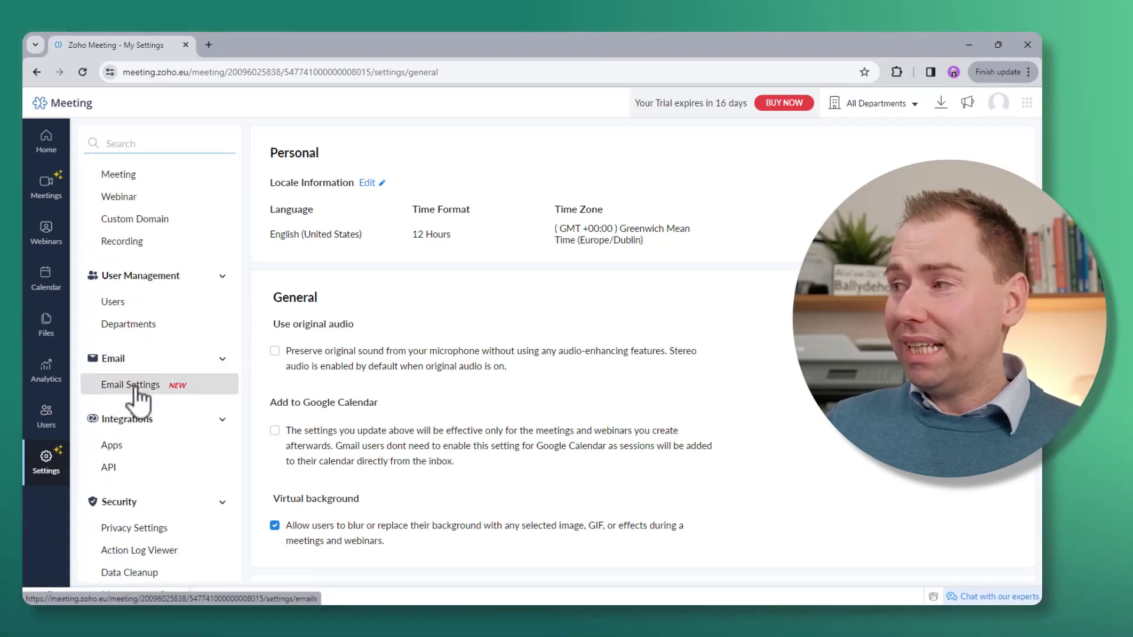
left_click(142, 391)
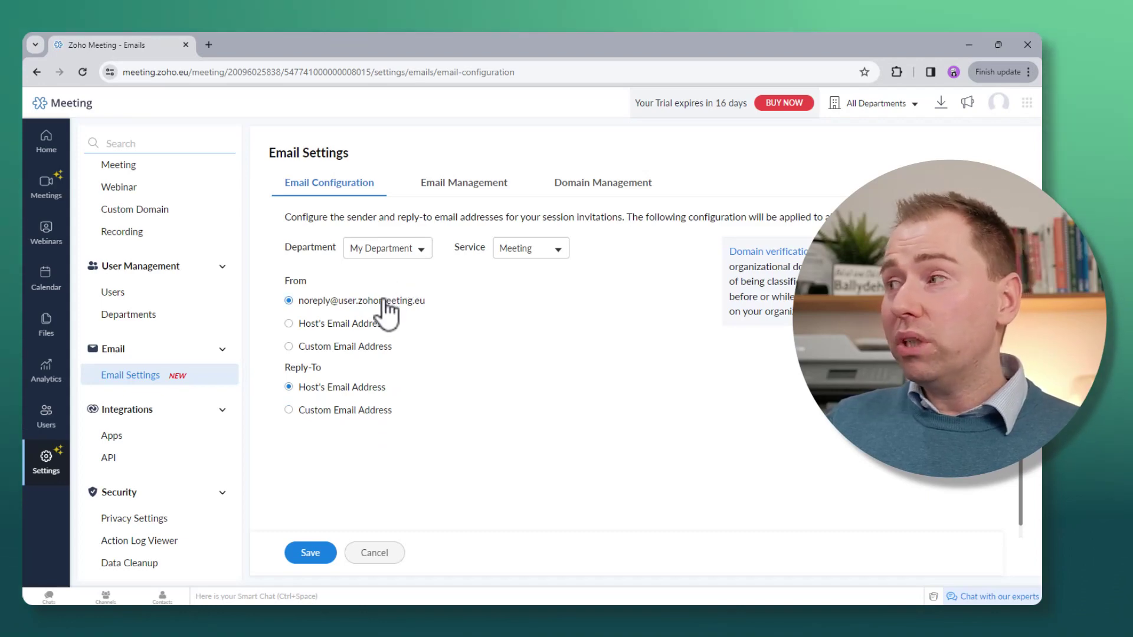
Switch the email configuration service from Meeting to Webinar.
left_click(527, 251)
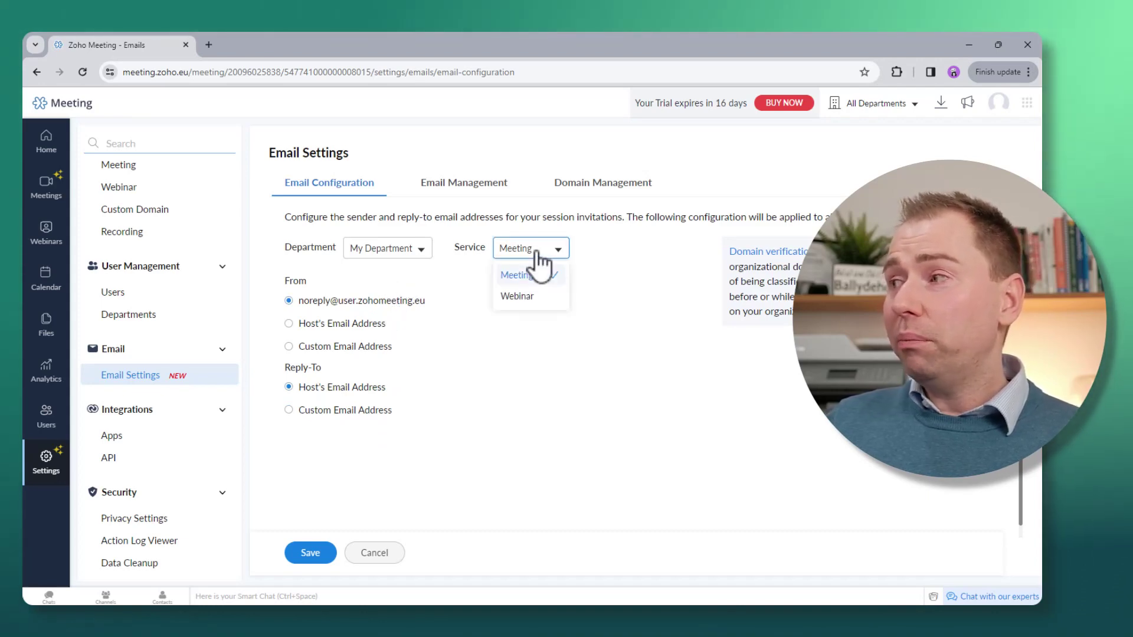
left_click(524, 298)
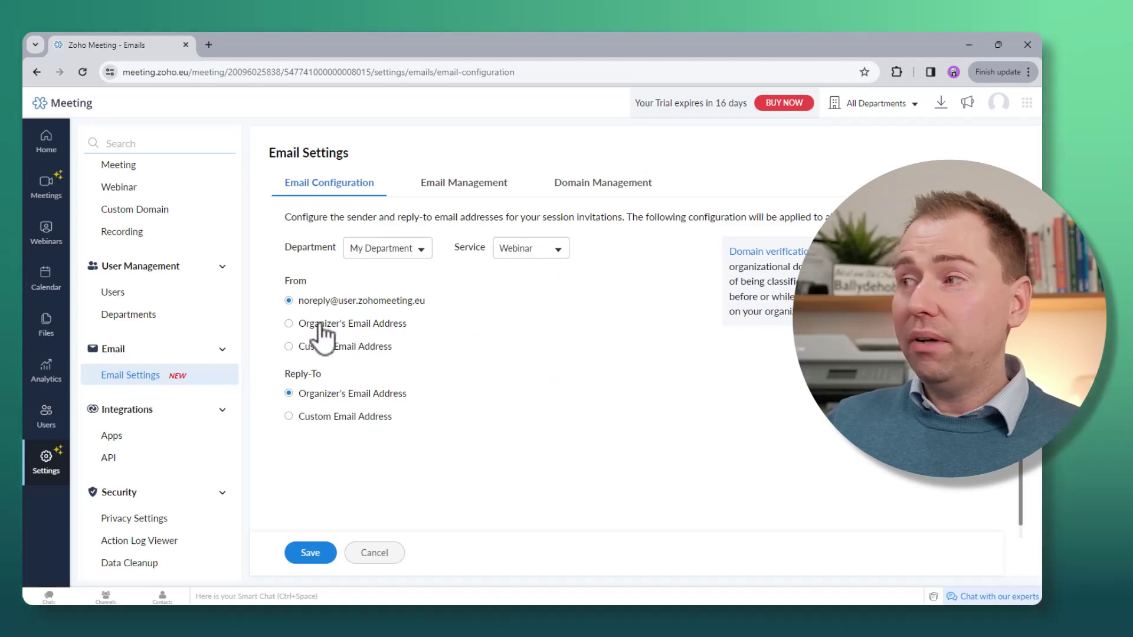